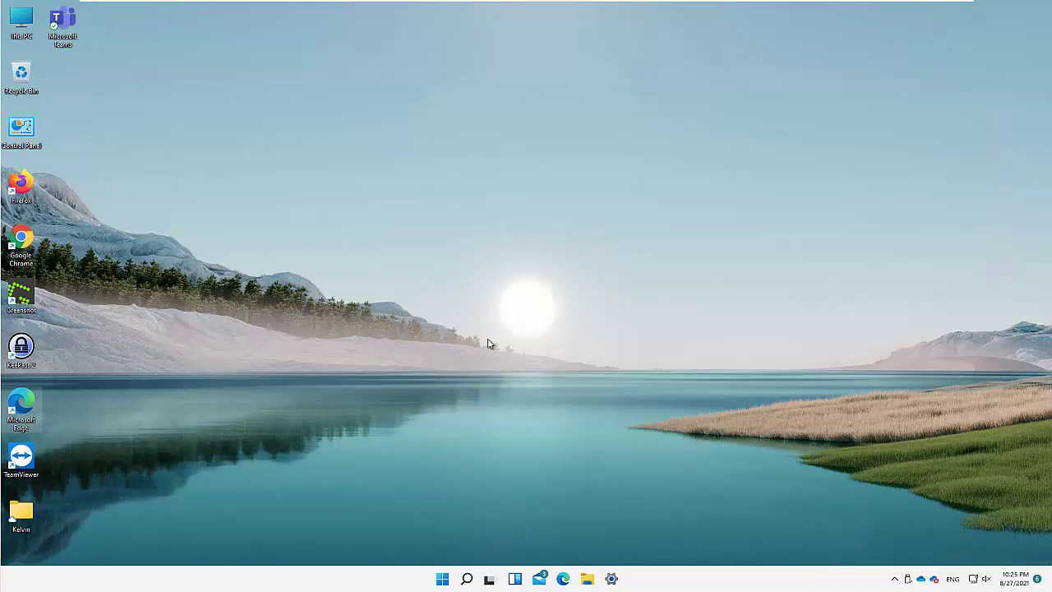
Open the lock screen personalisation settings in Windows Settings
left_click(443, 578)
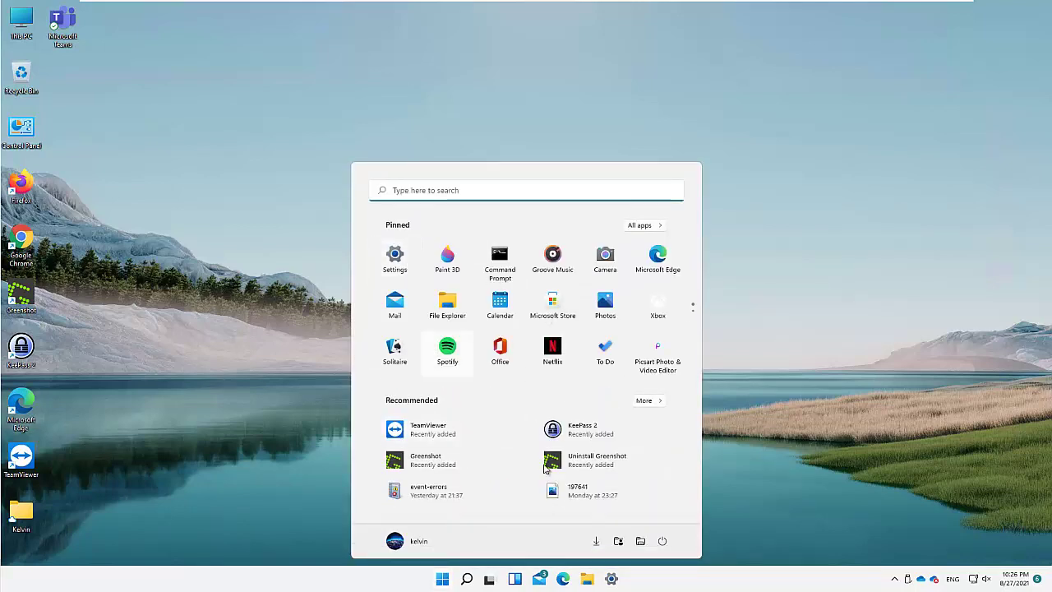
left_click(612, 579)
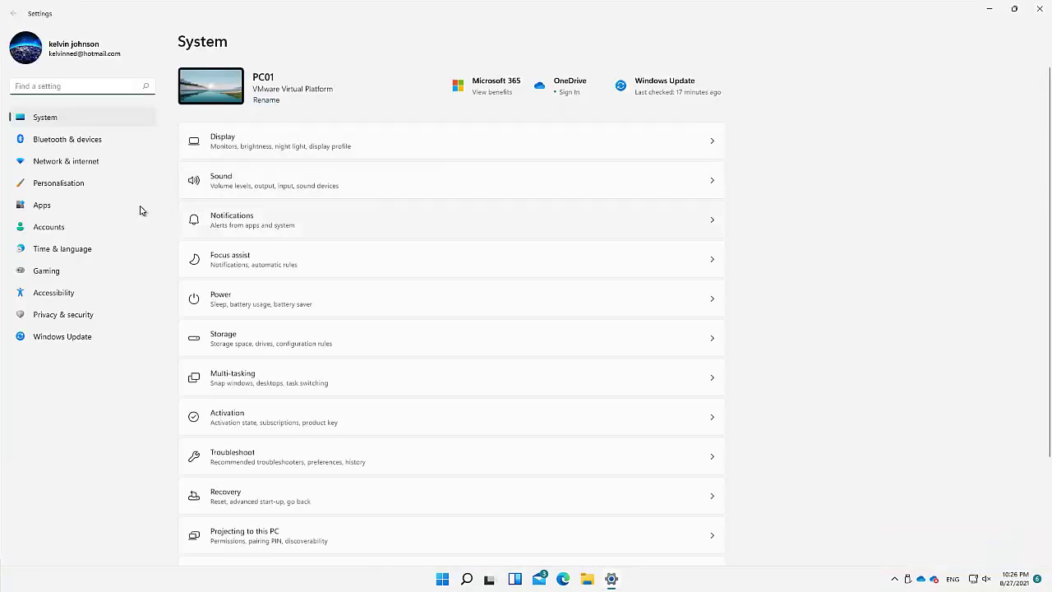
left_click(69, 189)
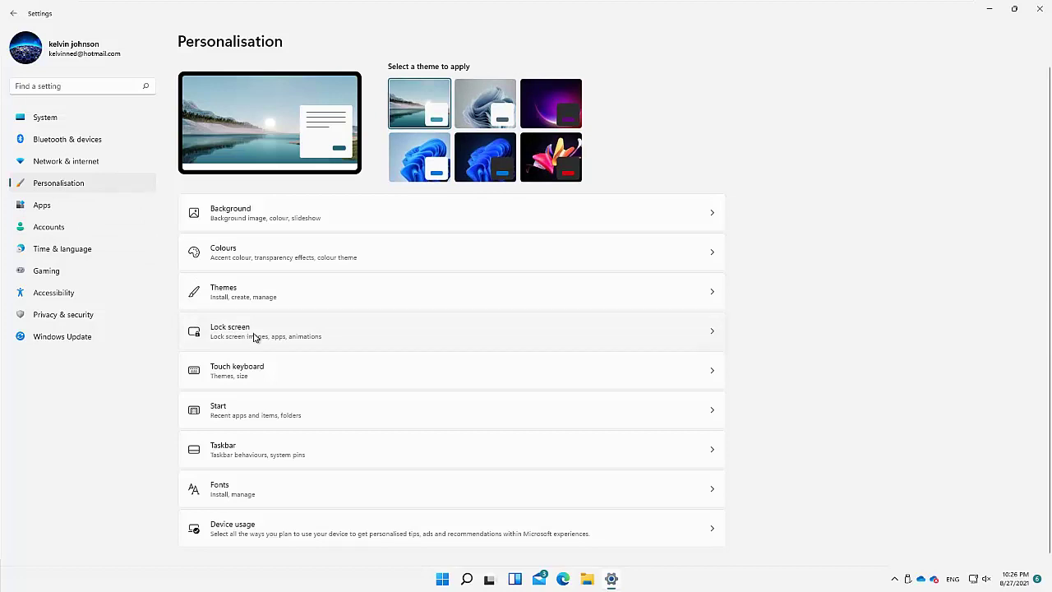
left_click(255, 337)
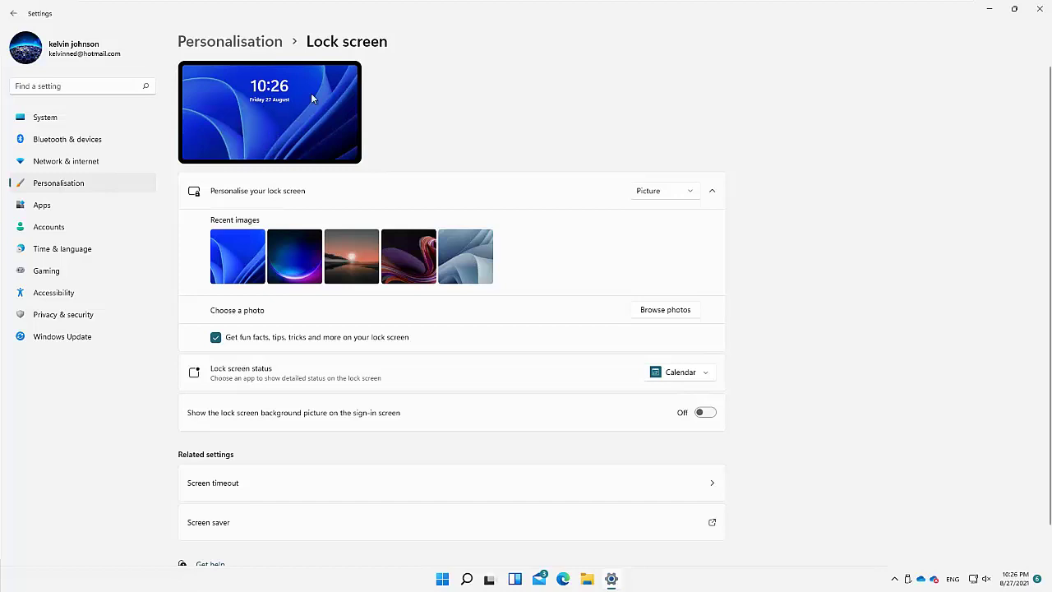
Lock the virtual machine to view its current lock screen, and sign back in with the account PIN
mouse_move(513, 4)
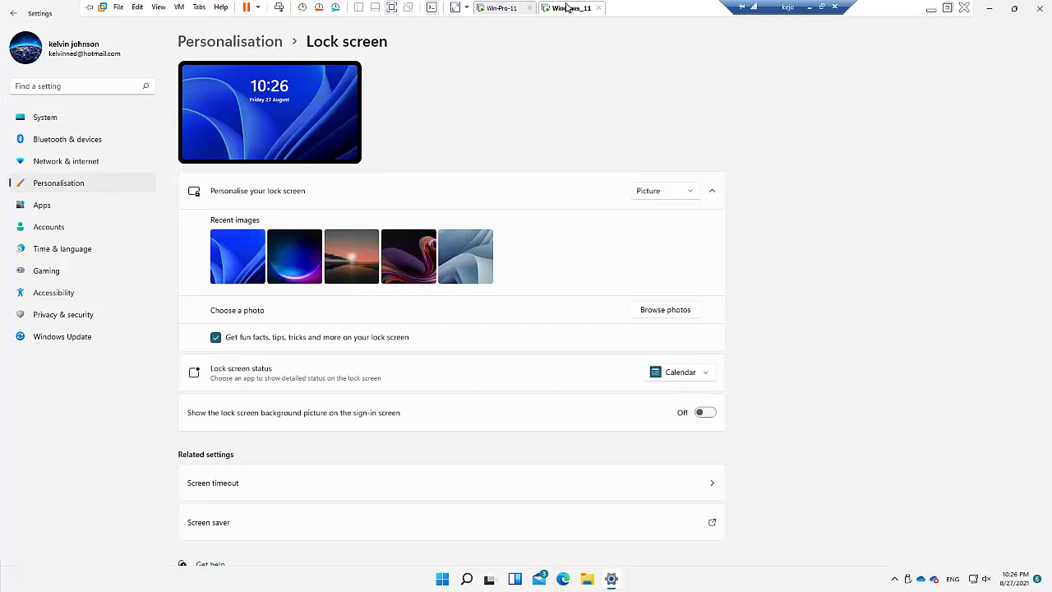
right_click(566, 8)
left_click(602, 69)
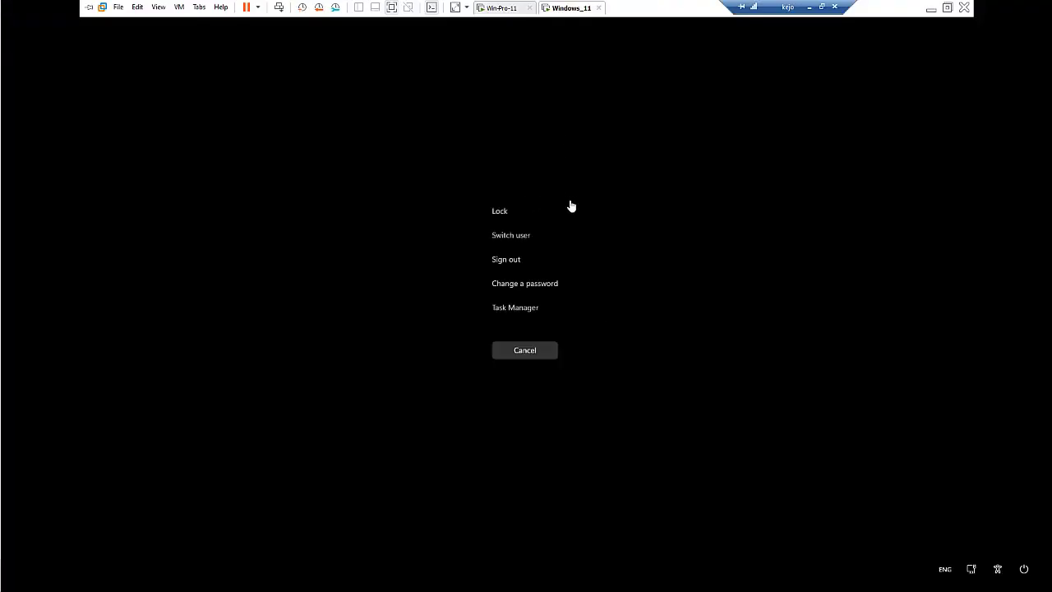
left_click(499, 213)
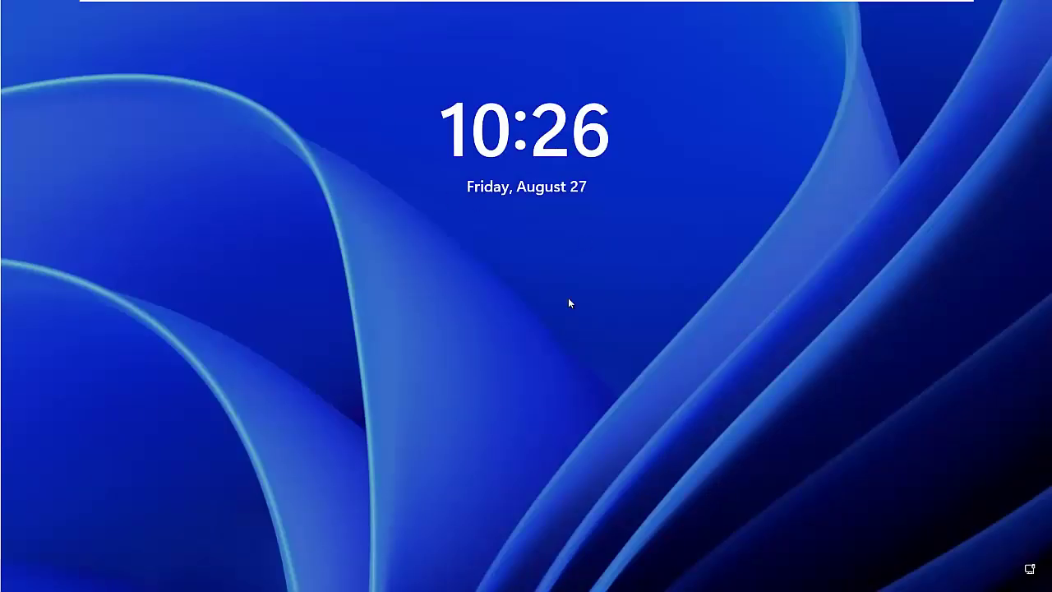
left_click(458, 326)
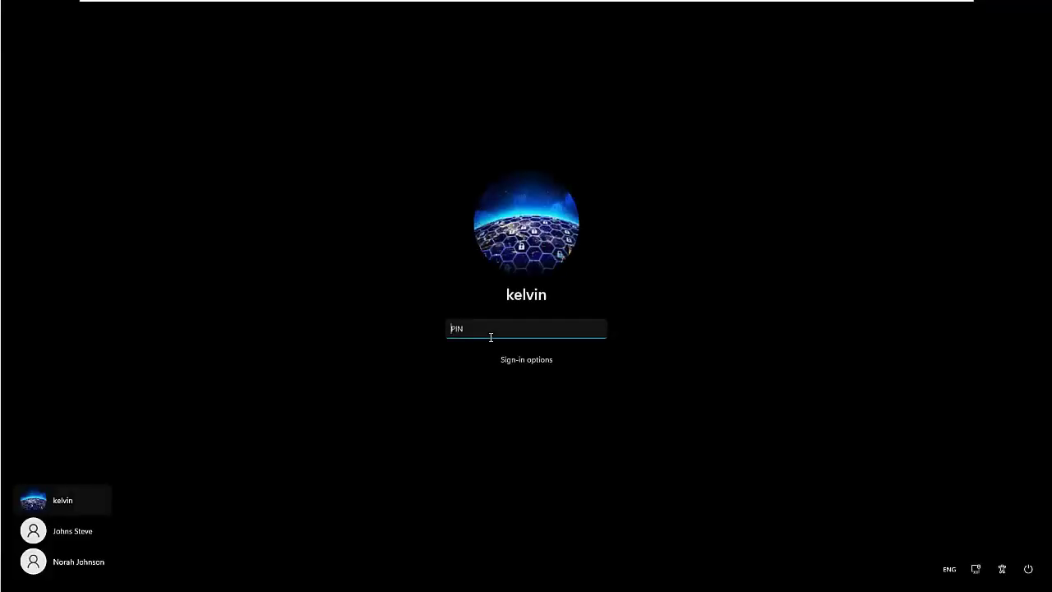
type("••••")
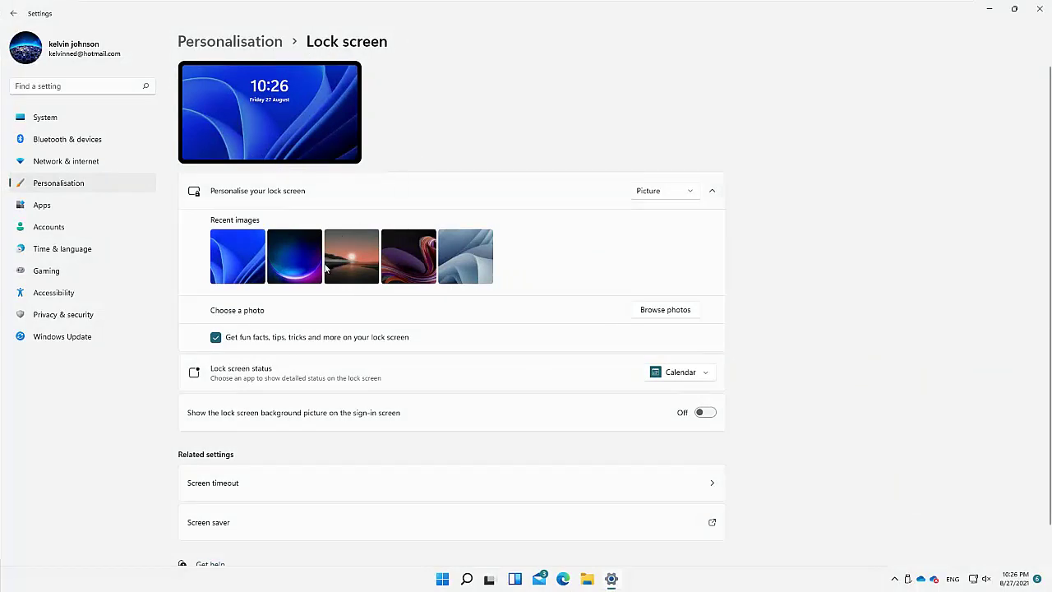
Set the lock screen picture to the photo 197641 from the Saved Pictures folder
left_click(407, 267)
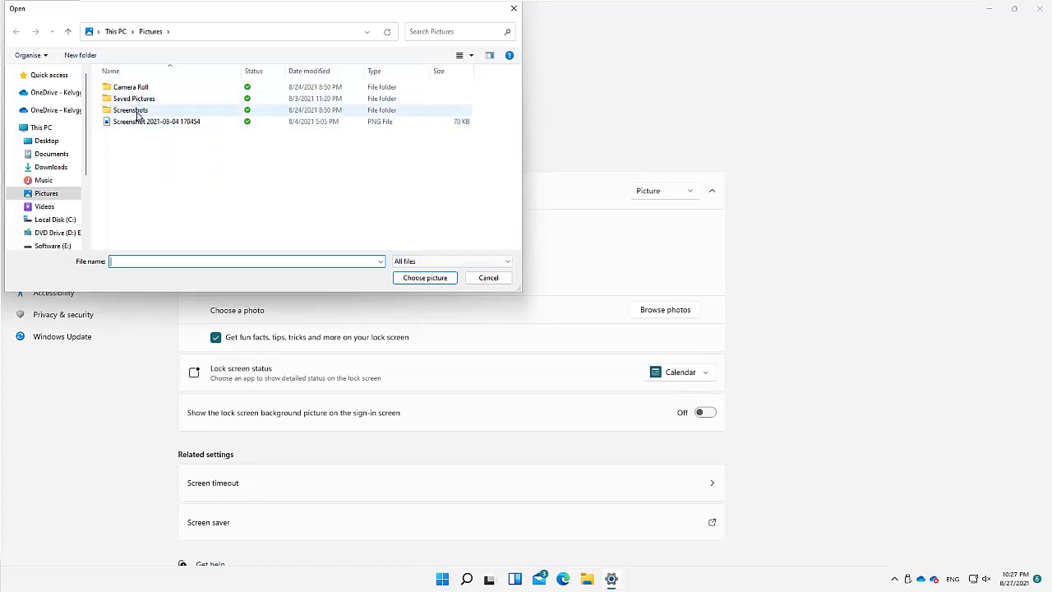
double_click(138, 111)
left_click(151, 32)
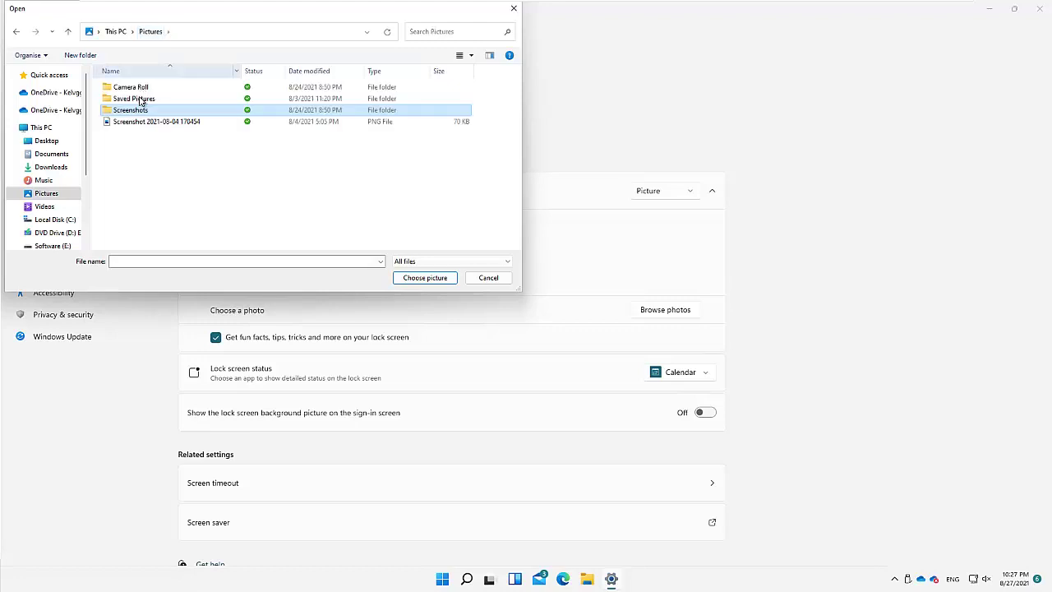
double_click(140, 99)
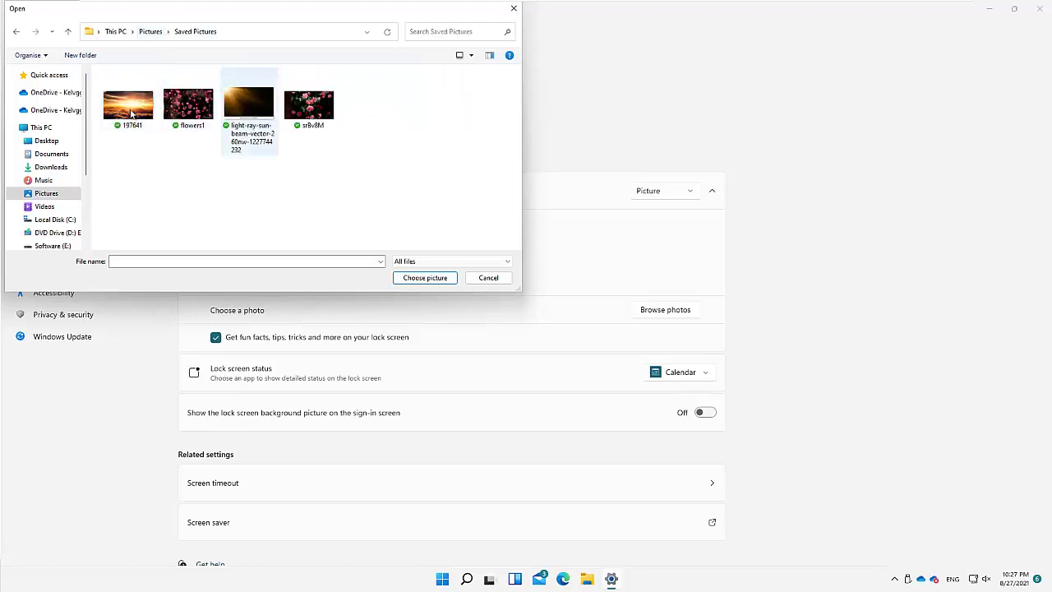
left_click(128, 105)
left_click(421, 278)
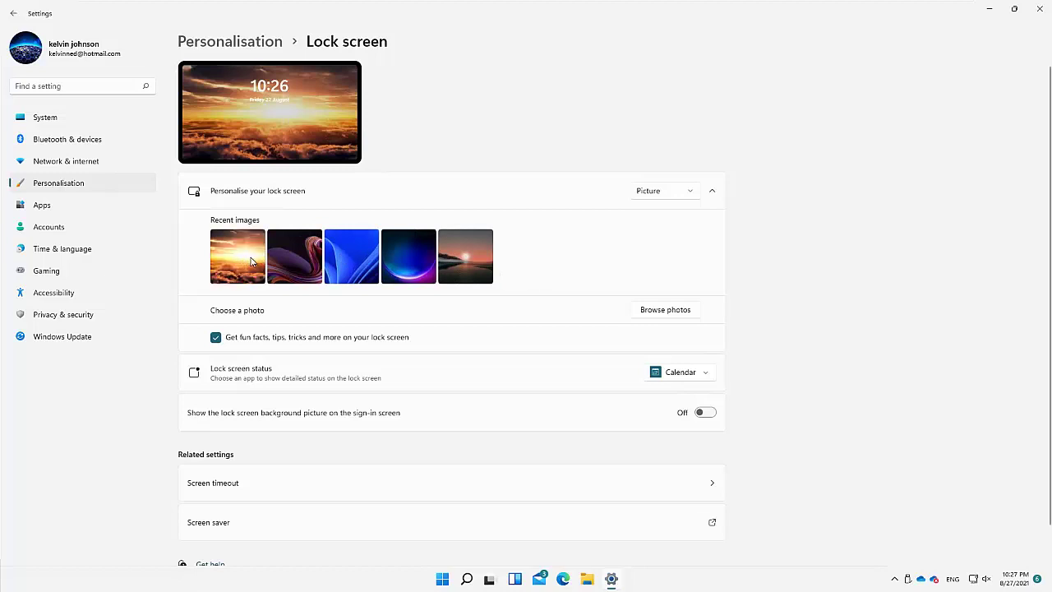
Use the dark purple swirl from the recent images as lock screen picture and show it on the sign-in screen too
left_click(303, 261)
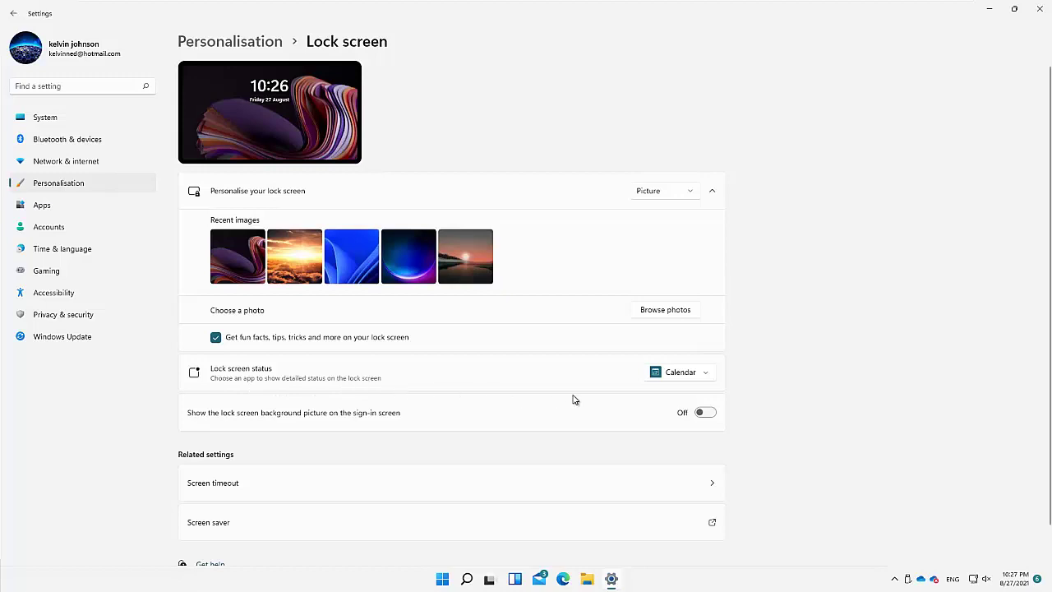
left_click(698, 377)
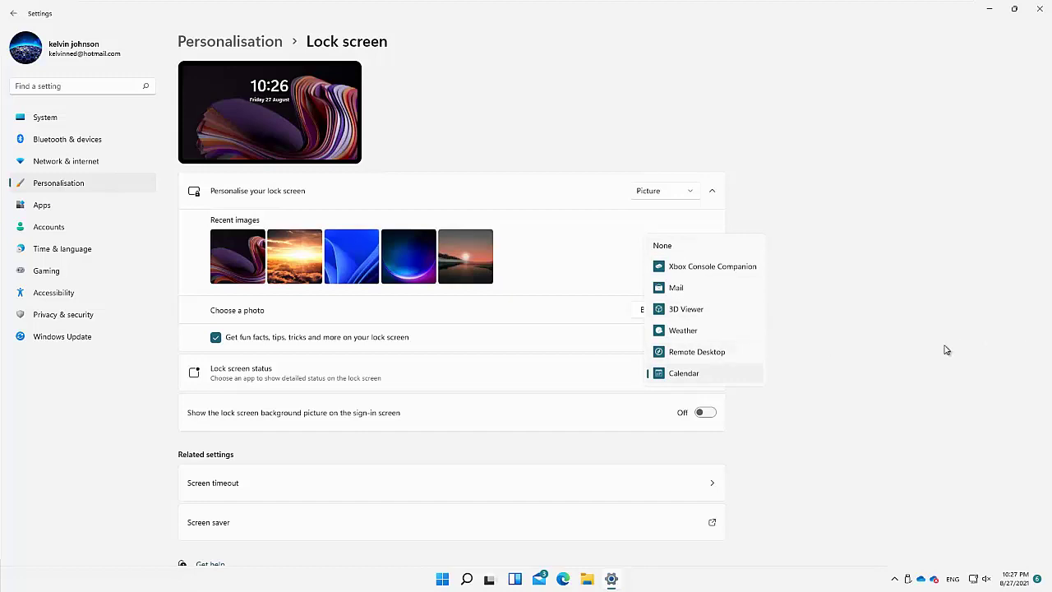
left_click(926, 385)
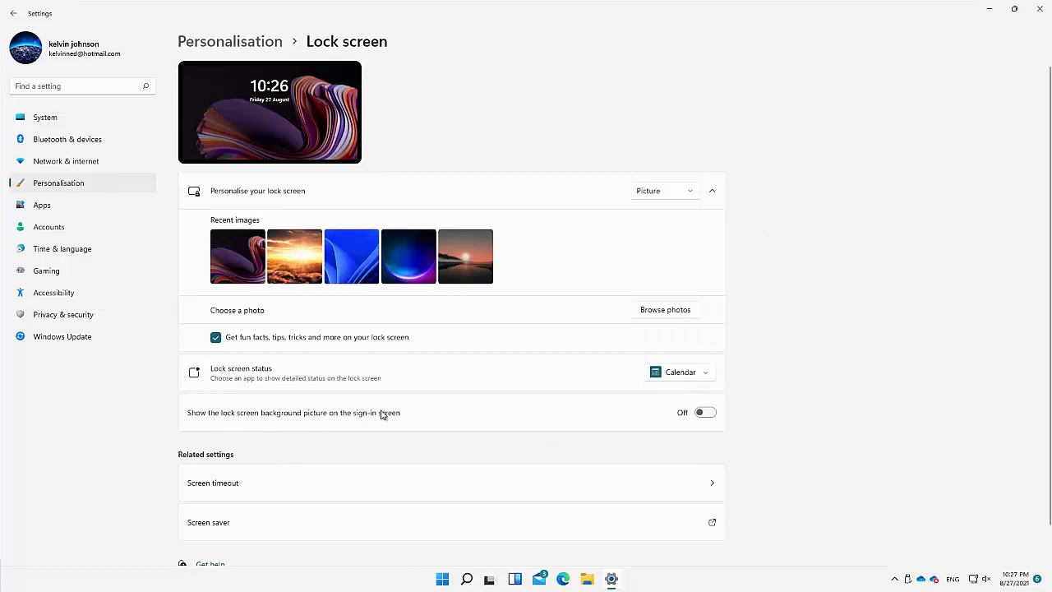
left_click(707, 414)
Examine the screen timeout options for turning off the screen and putting the device to sleep when plugged in
left_click(667, 477)
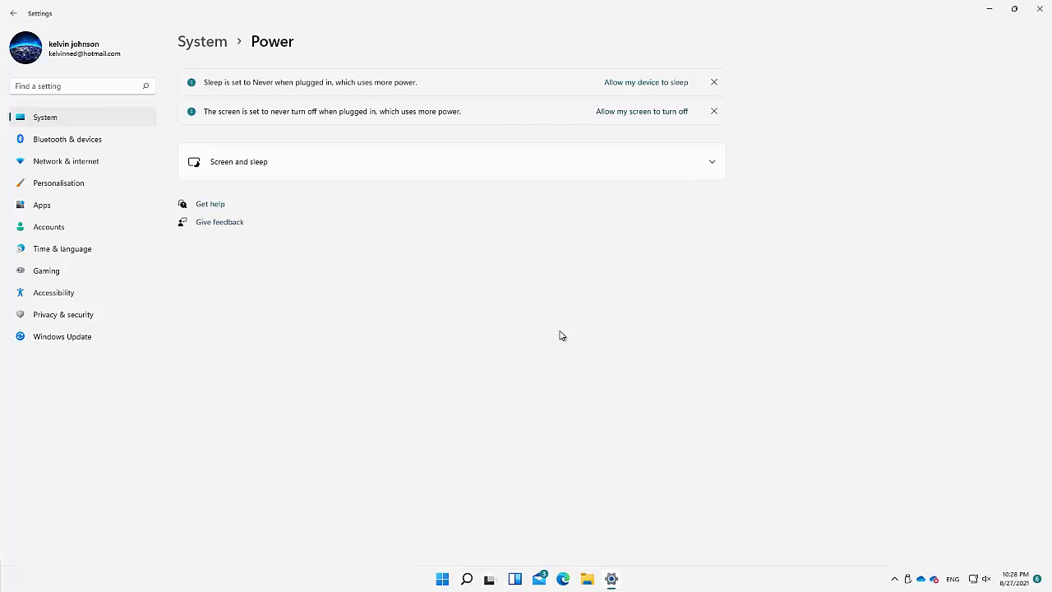
left_click(712, 165)
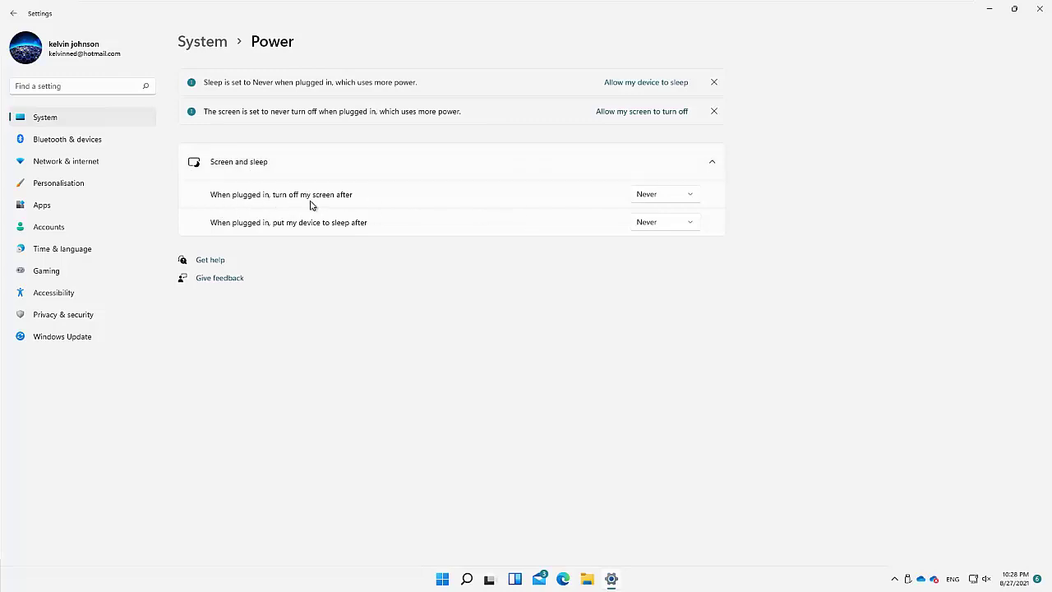
left_click(674, 201)
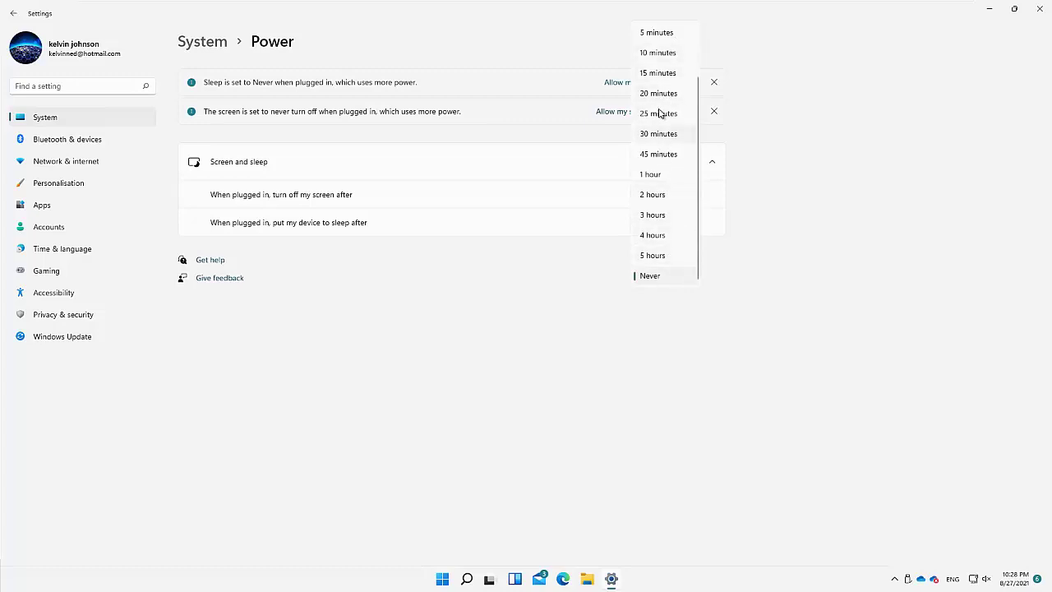
left_click(776, 244)
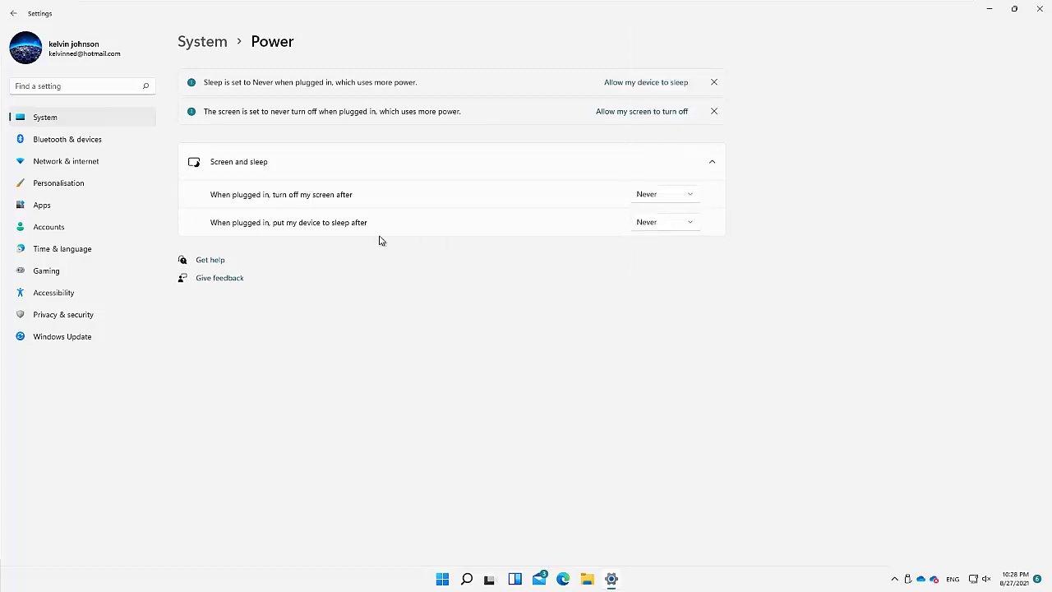
left_click(689, 225)
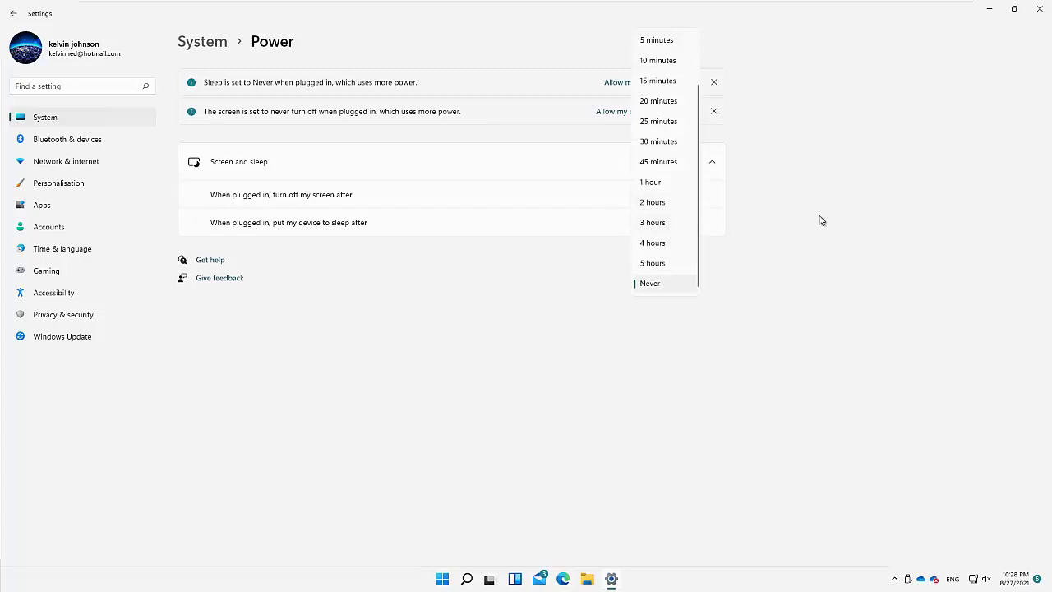
left_click(627, 144)
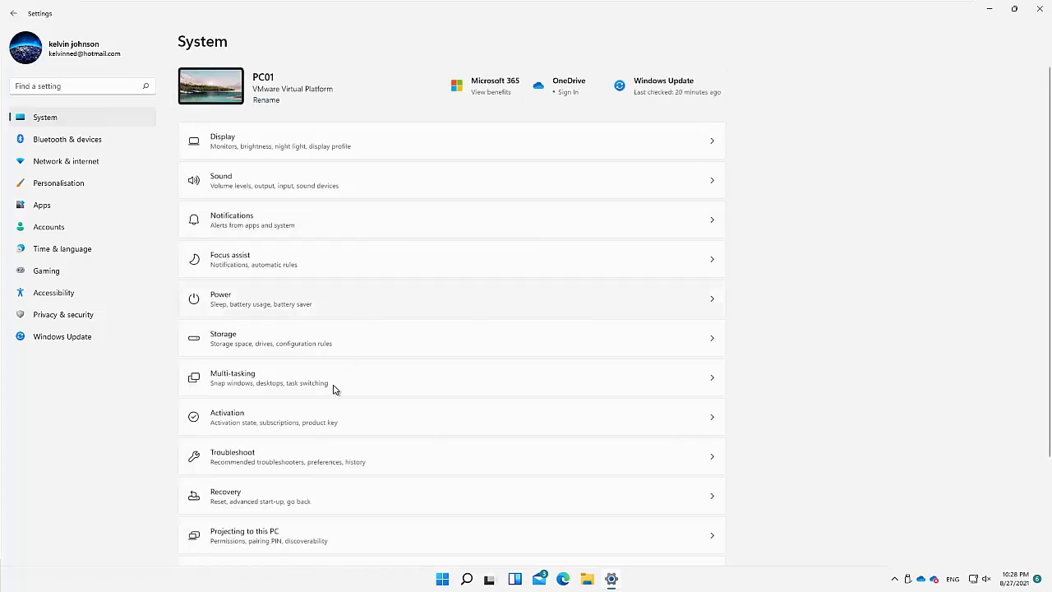
Return to the lock screen personalisation settings and open the screen saver settings
left_click(124, 190)
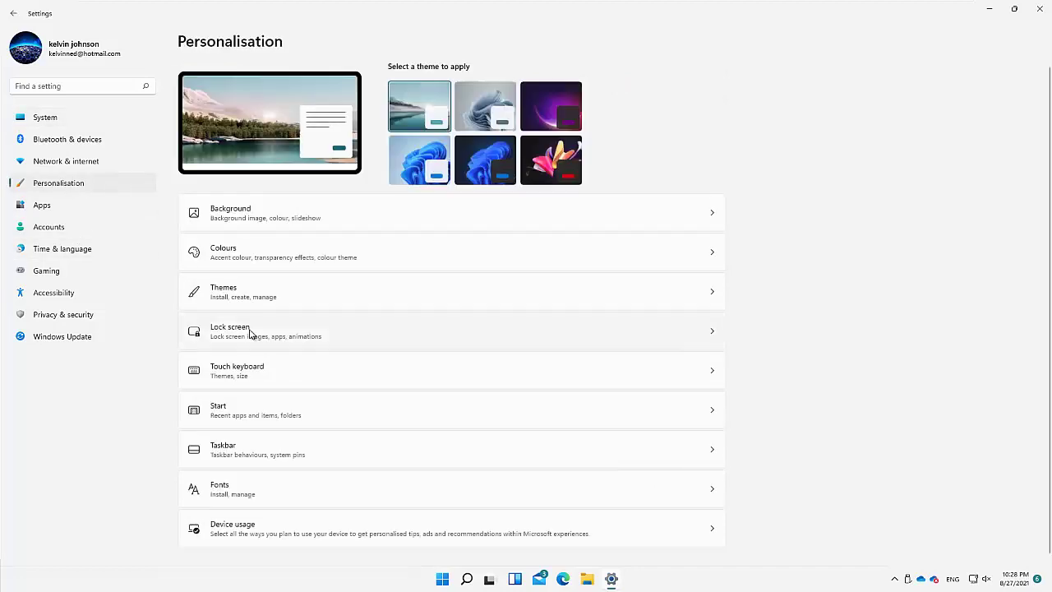
left_click(251, 331)
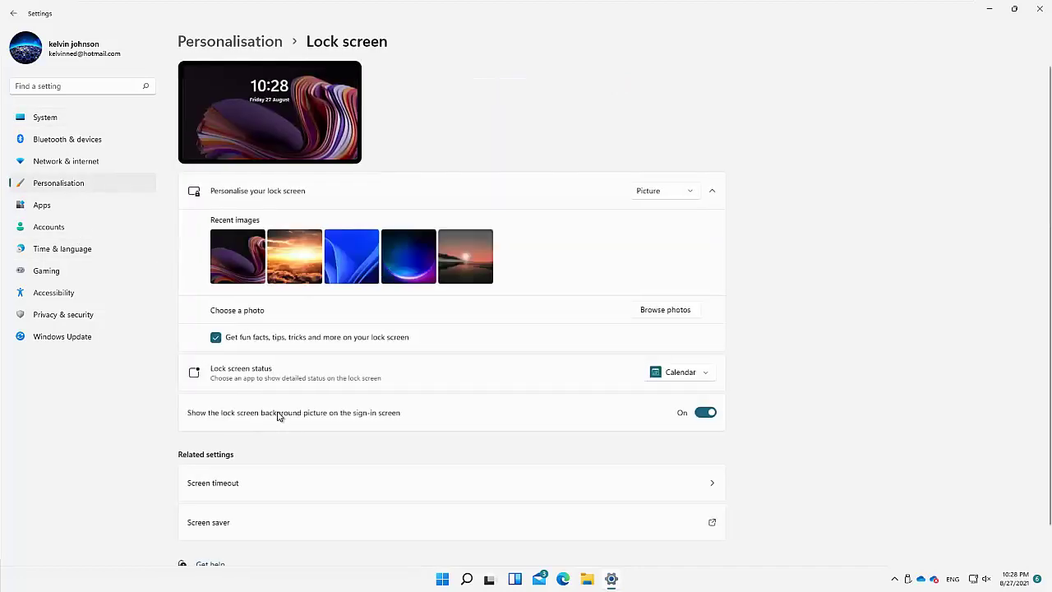
scroll(271, 415, "down", 1)
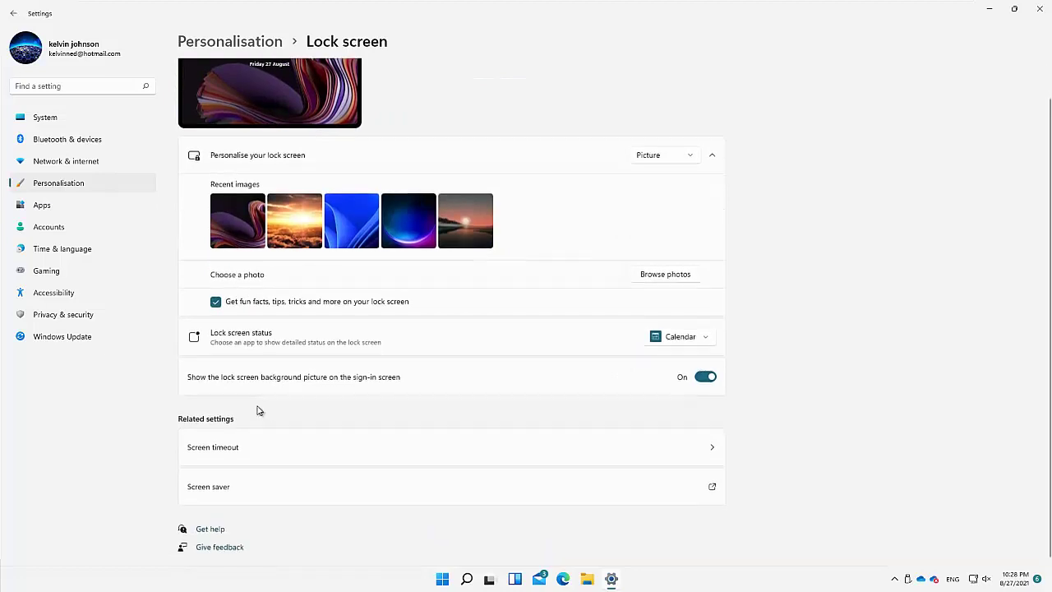
left_click(705, 492)
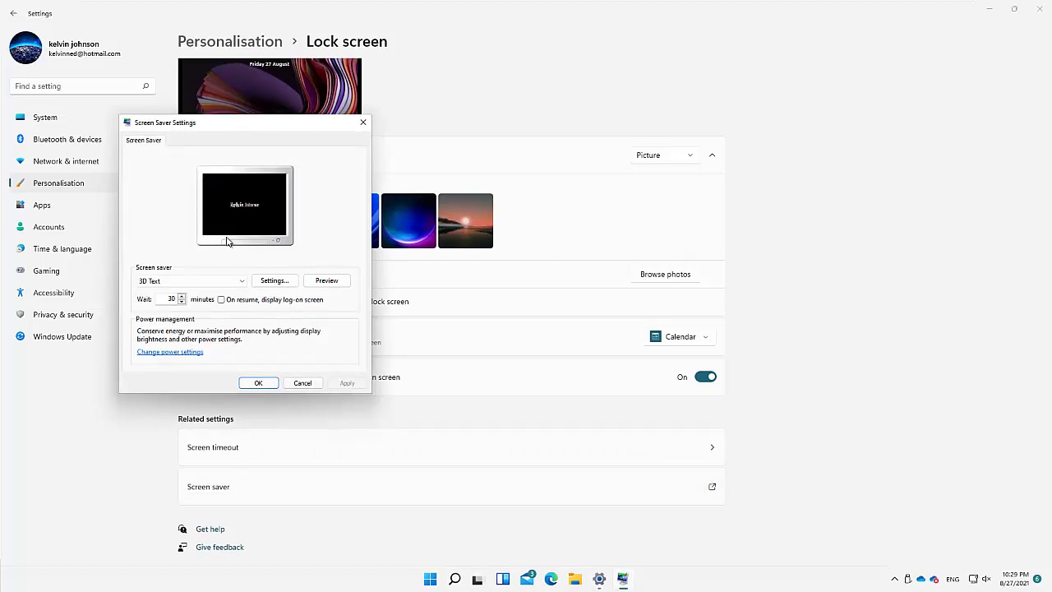
Try the Blank screen saver, and switch the selection to Bubbles
left_click(196, 284)
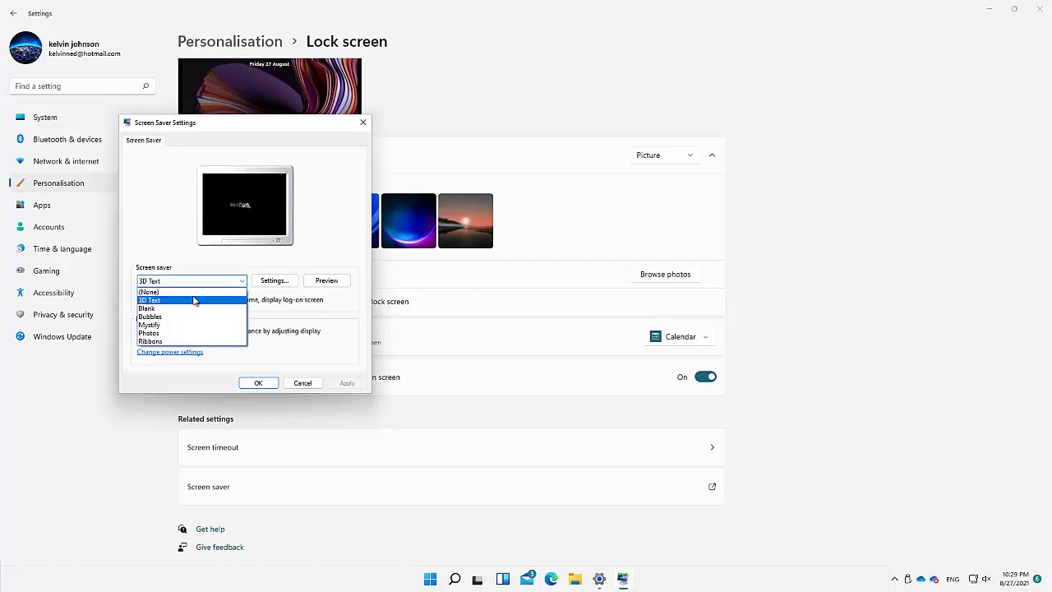
left_click(152, 308)
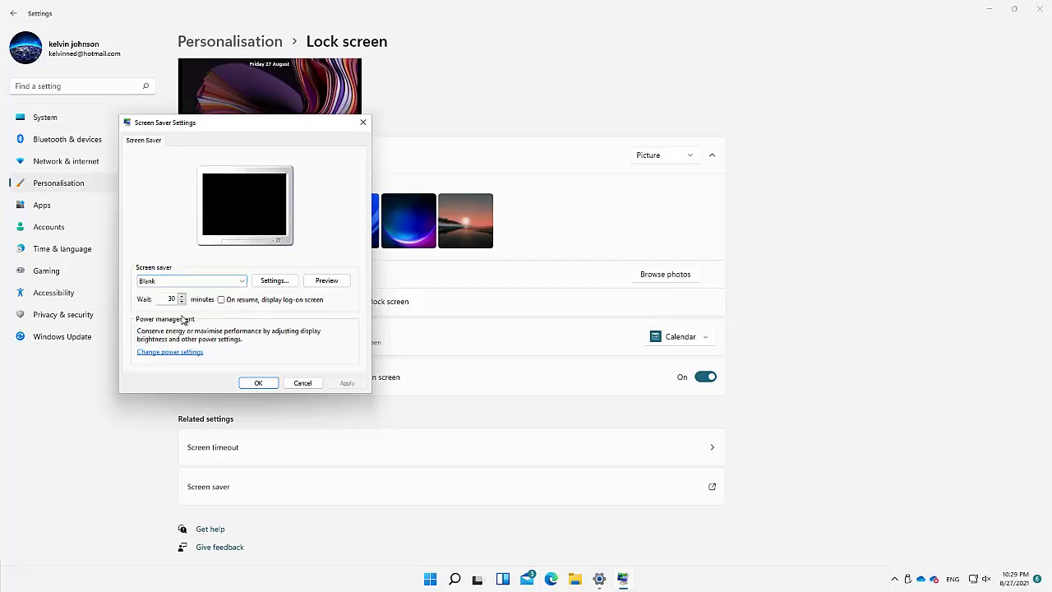
left_click(244, 283)
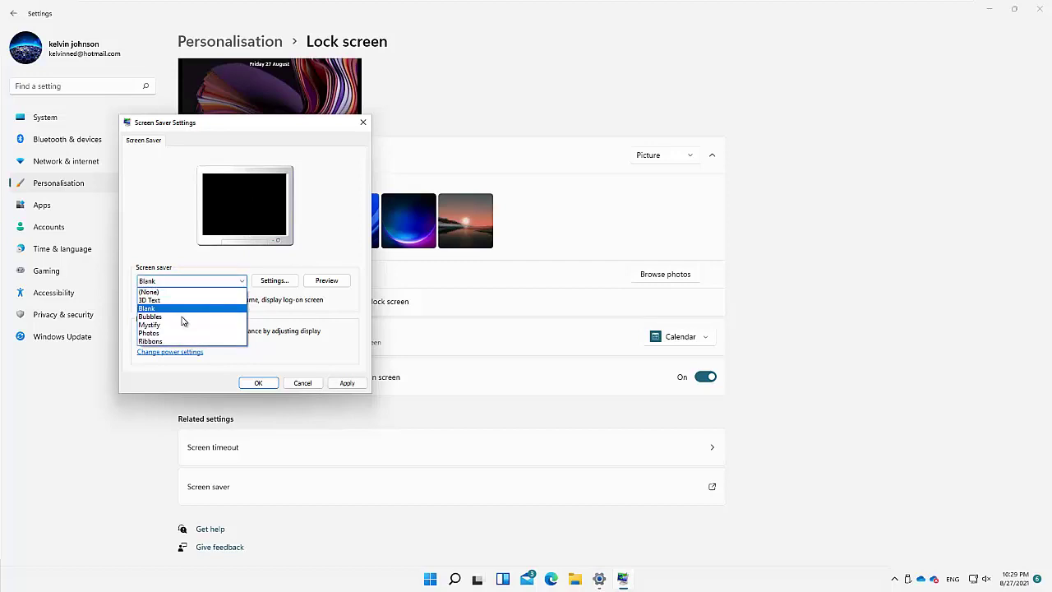
left_click(182, 318)
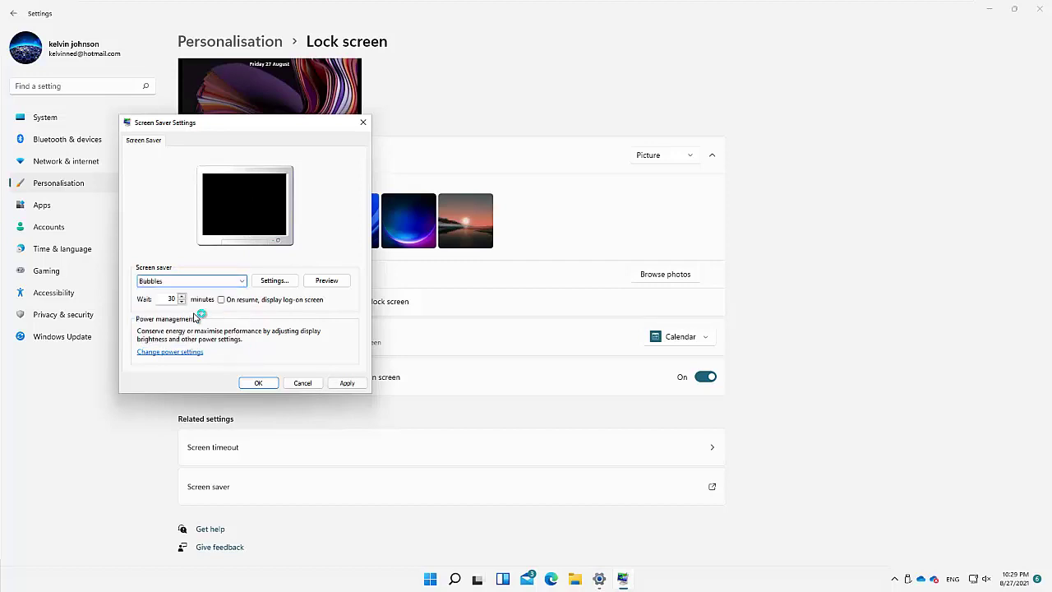
Preview the Bubbles screen saver and check its options
left_click(327, 282)
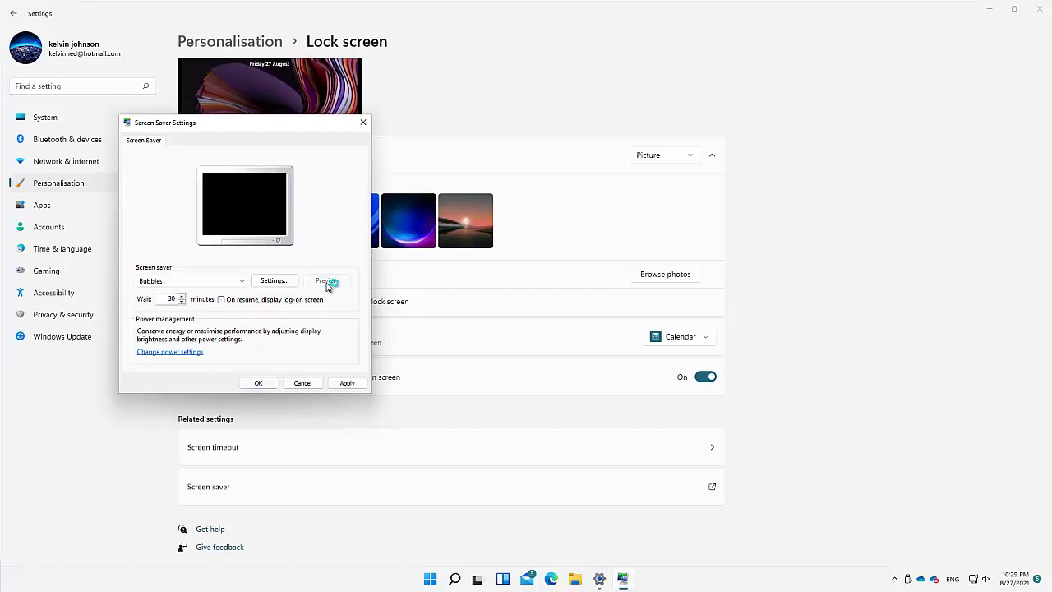
left_click(339, 280)
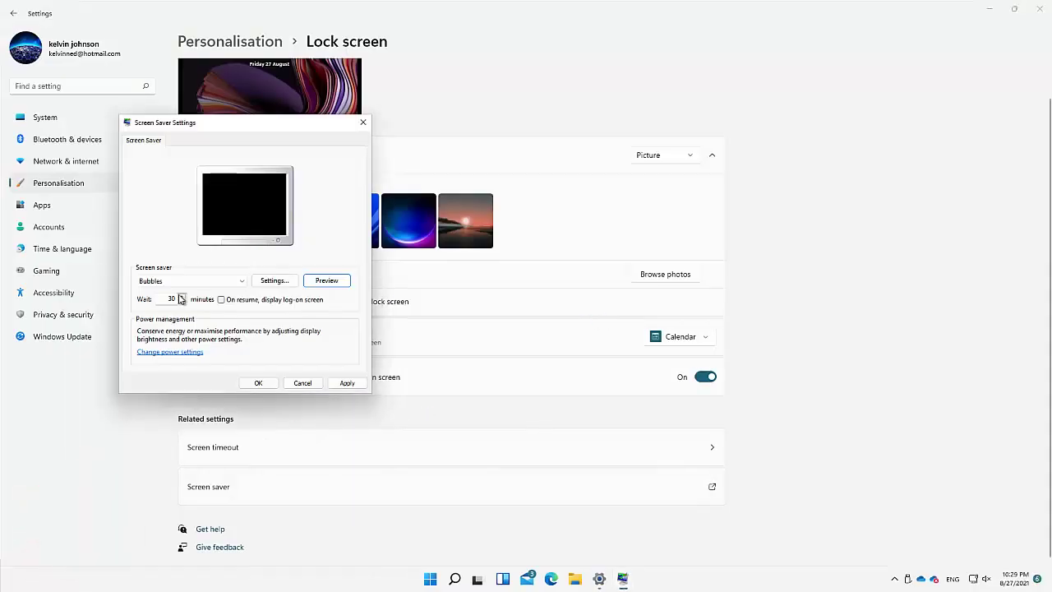
left_click(274, 282)
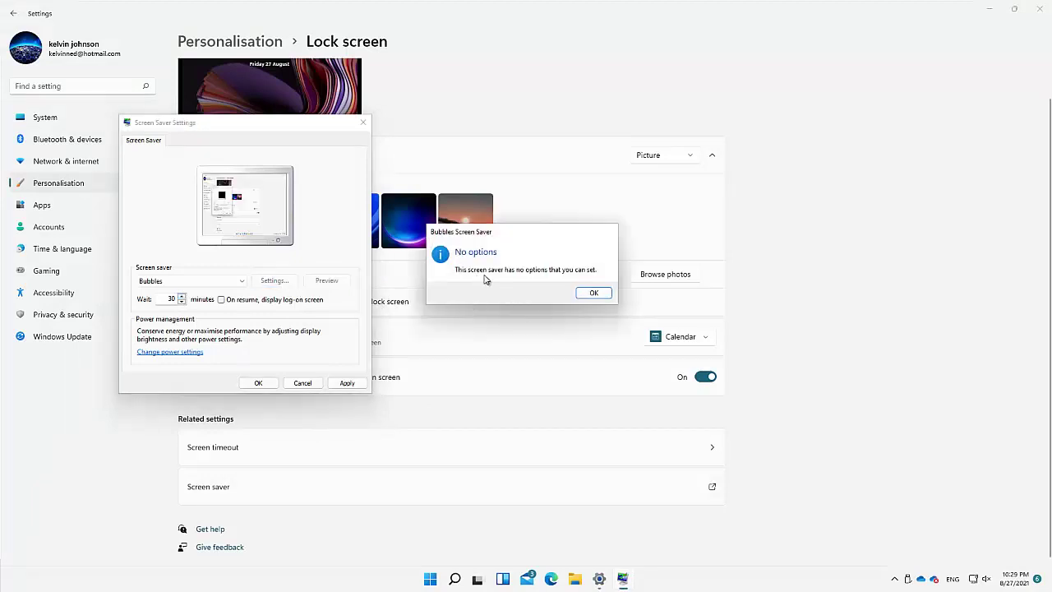
left_click(588, 298)
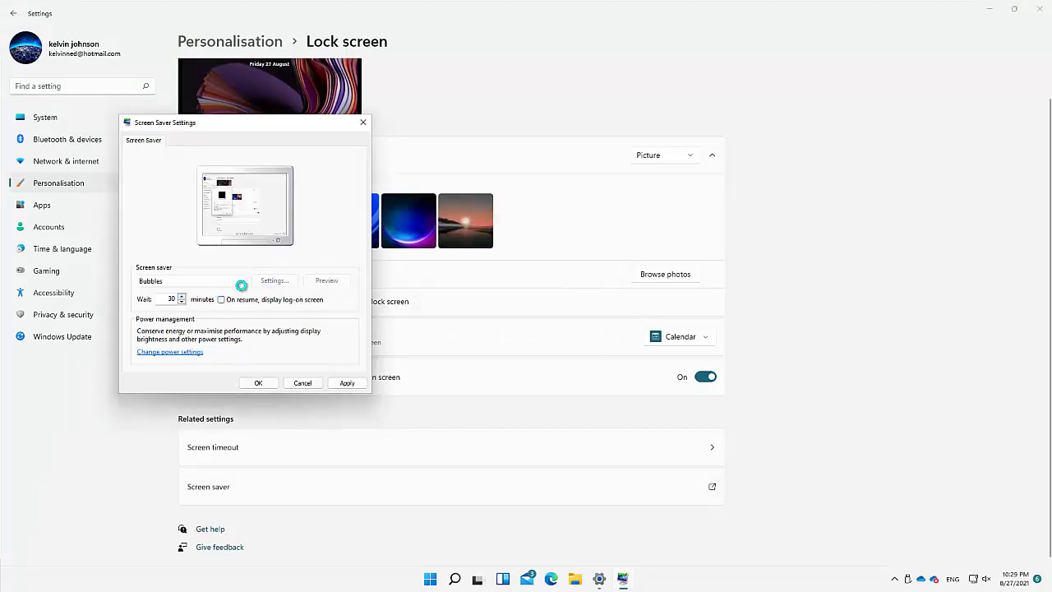
Choose the 3D Text screen saver and open its settings beside the Screen Saver Settings dialog, with the custom text selected
left_click(240, 281)
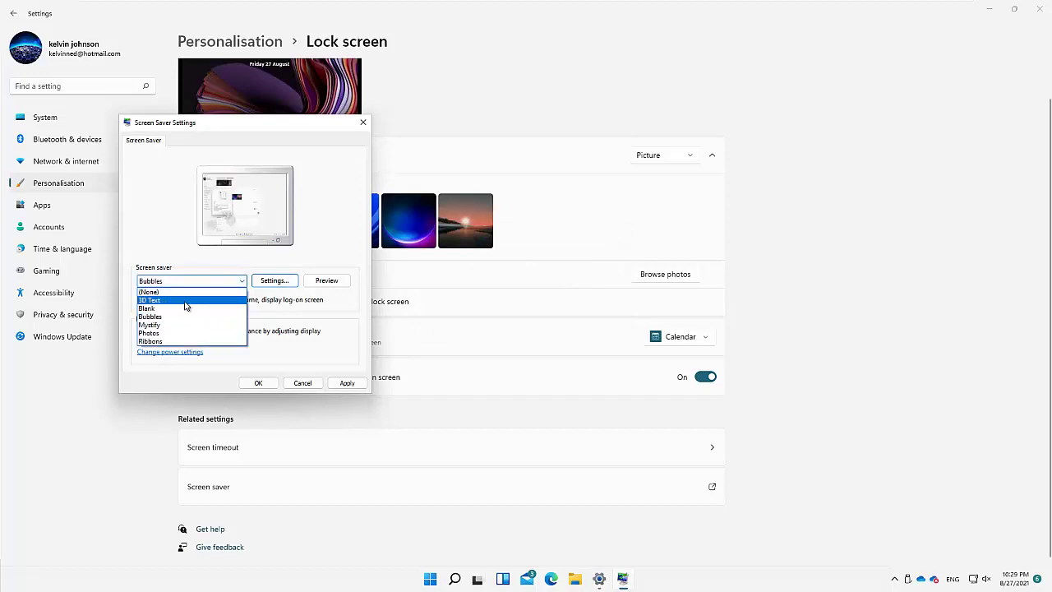
left_click(182, 300)
left_click(272, 282)
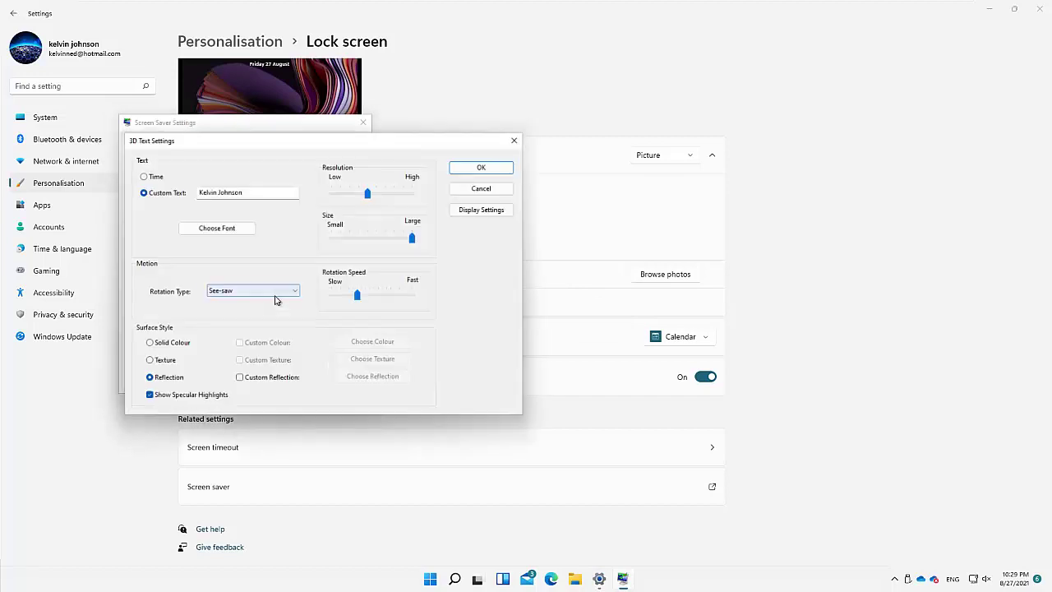
left_click_drag(245, 140, 568, 169)
left_click_drag(565, 216, 498, 219)
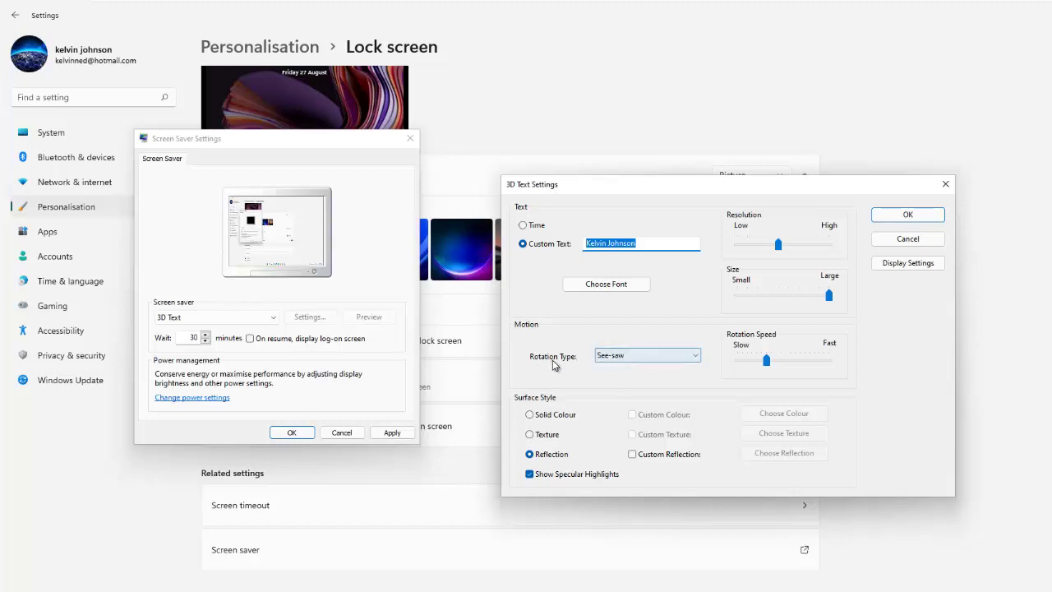
Set the 3D text's rotation type to Wobble, check the display settings without changing them, and save the 3D Text settings
left_click(627, 359)
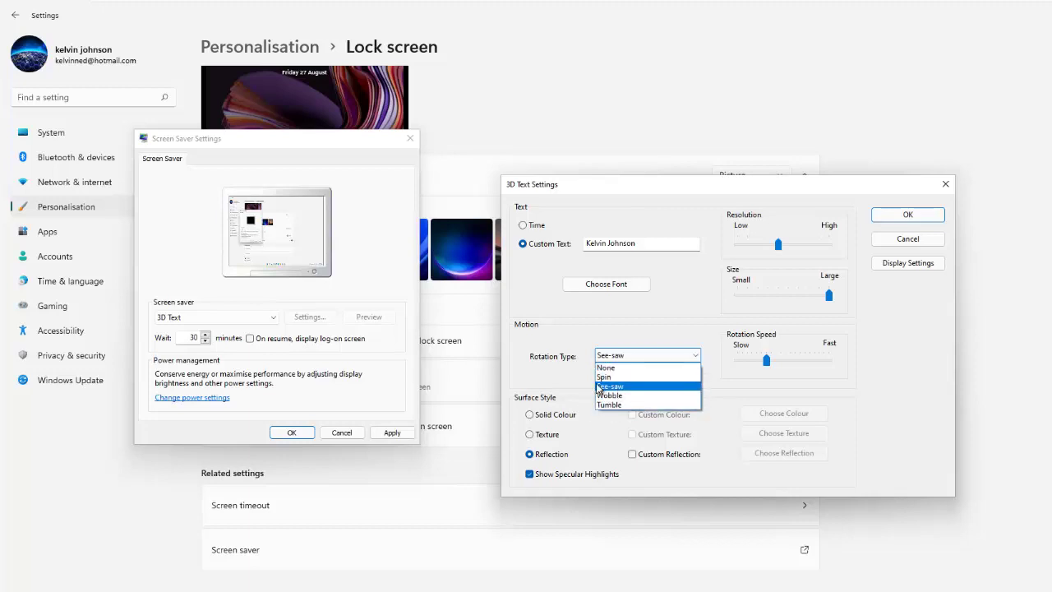
left_click(610, 398)
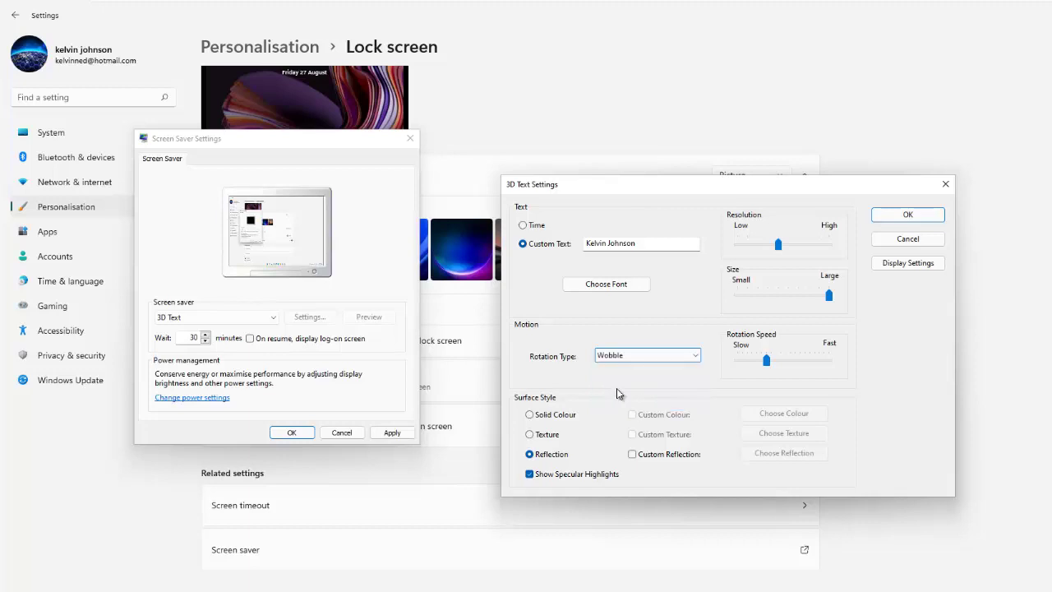
left_click(903, 265)
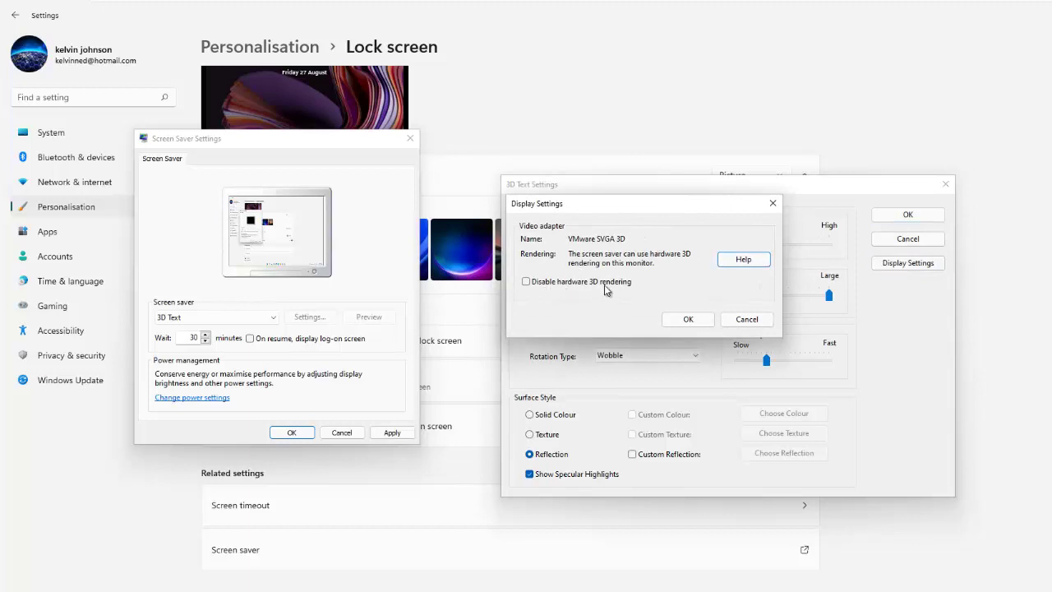
left_click(747, 319)
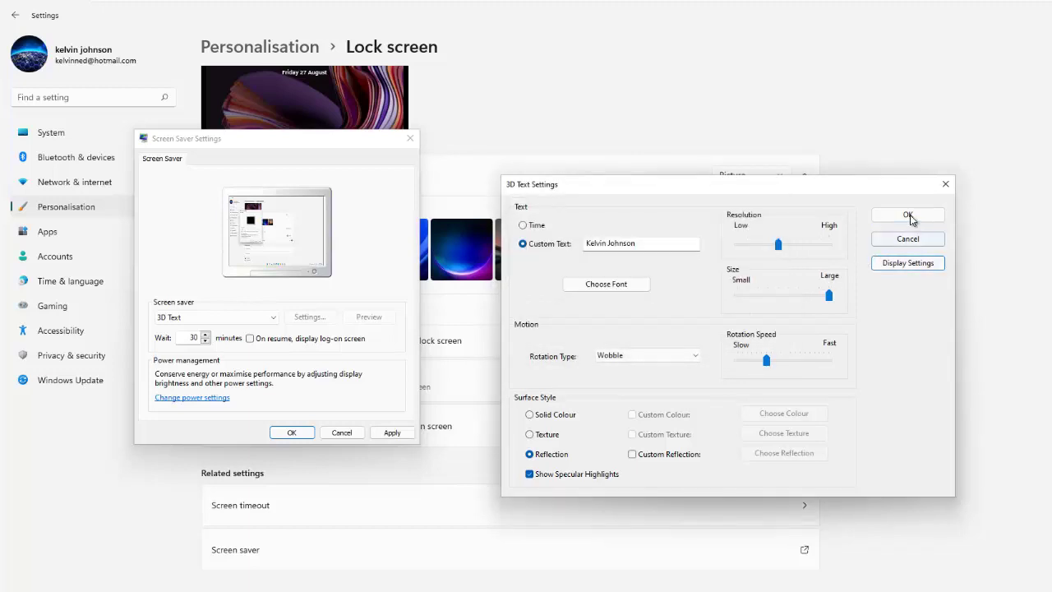
left_click(908, 215)
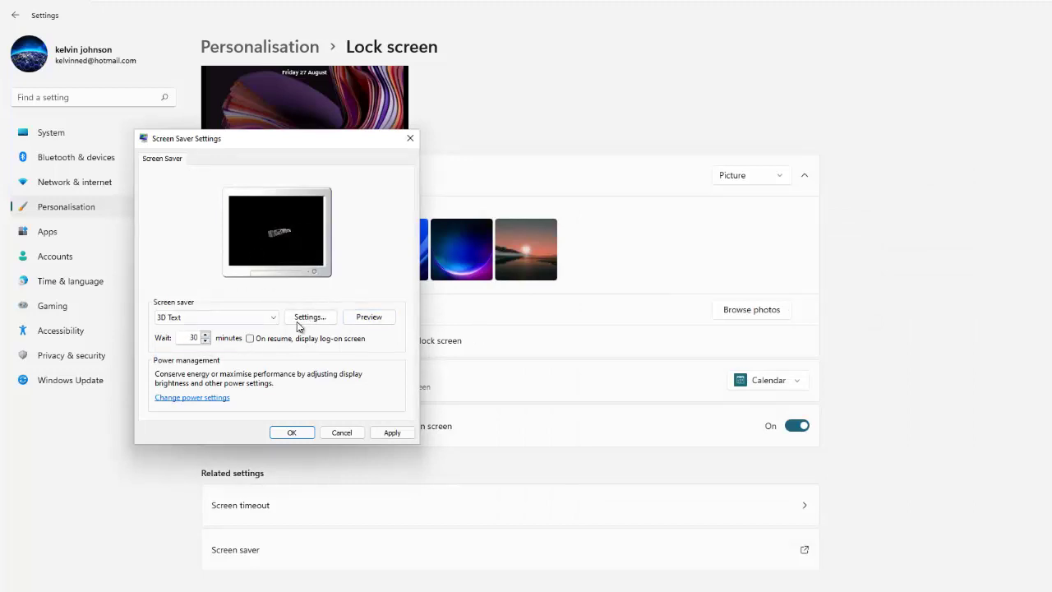
Set the screen saver's wait time to 10 minutes and preview the 3D Text screen saver
double_click(188, 339)
type("10")
left_click(367, 318)
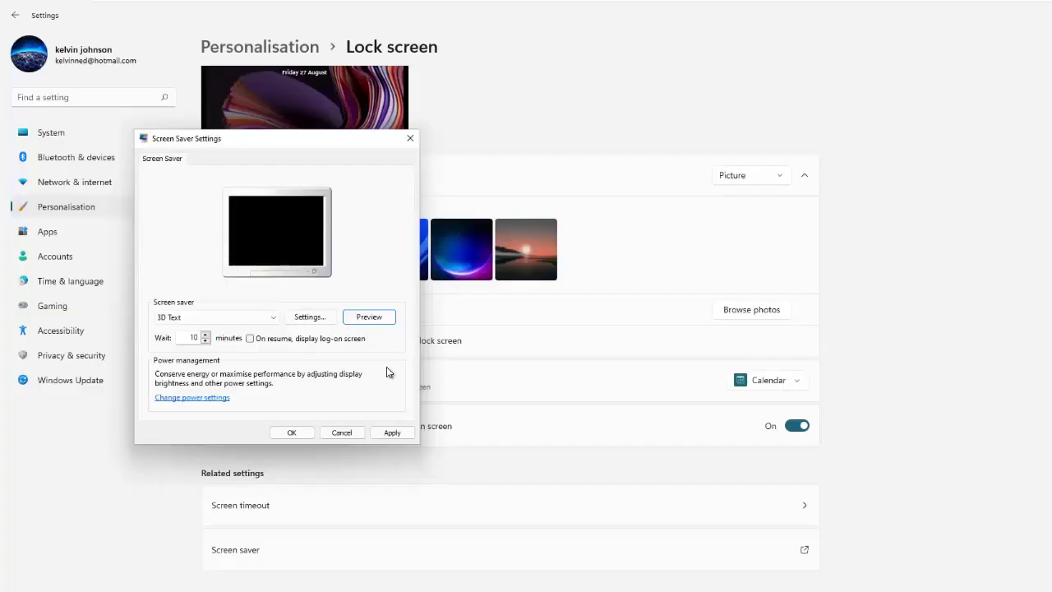